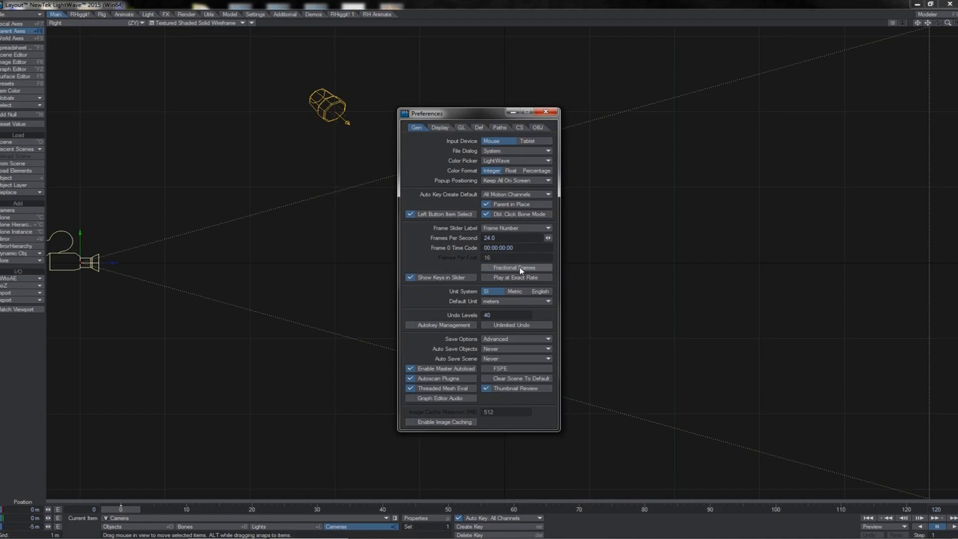
Switch Fractional Frames on and back off in the preferences, and close them
{"action": "left_click", "coordinate": [521, 270]}
{"action": "left_click", "coordinate": [515, 272]}
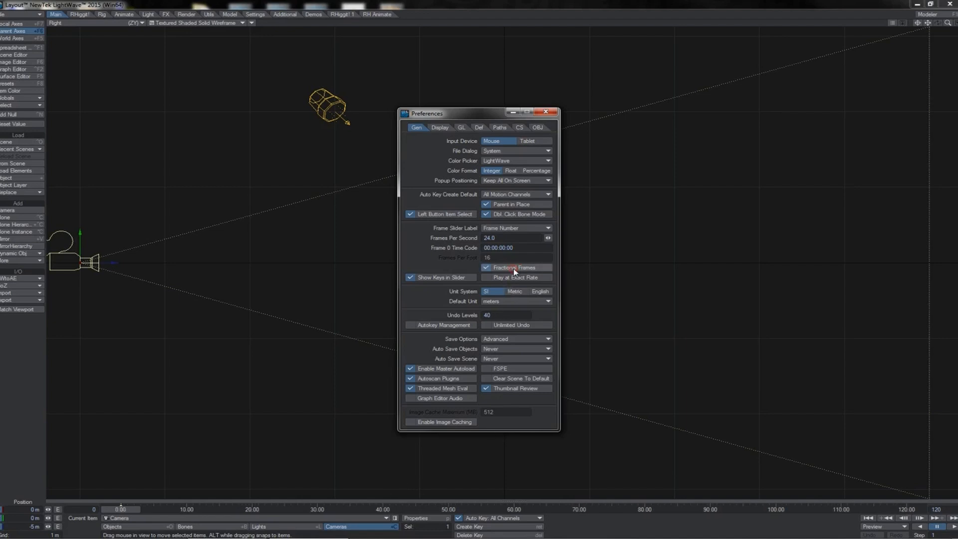
{"action": "left_click", "coordinate": [516, 273]}
{"action": "key", "text": "o"}
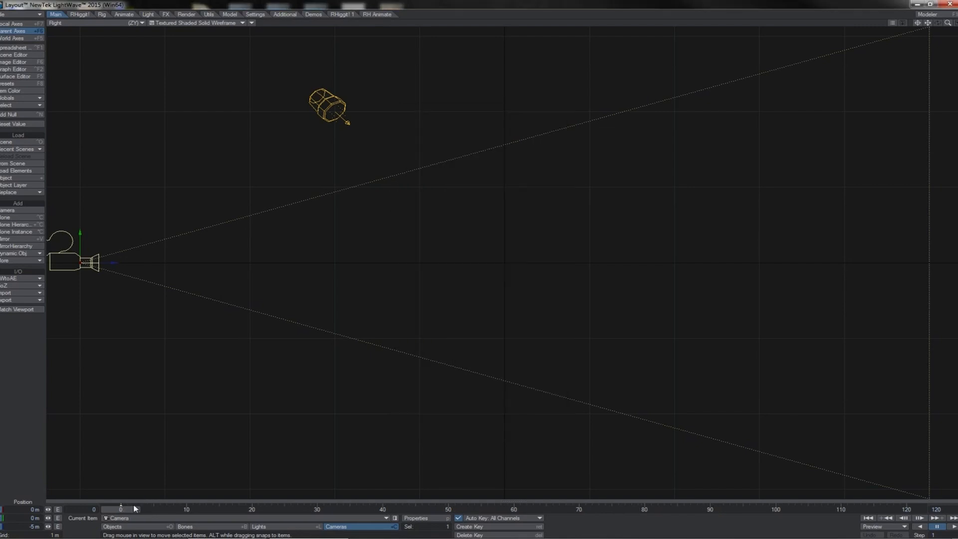
Keyframe the camera at frames 10 and 30, moving it to about Y 1.36 m, Z -0.98 m at frame 30
{"action": "left_click_drag", "start_coordinate": [133, 509], "coordinate": [159, 509]}
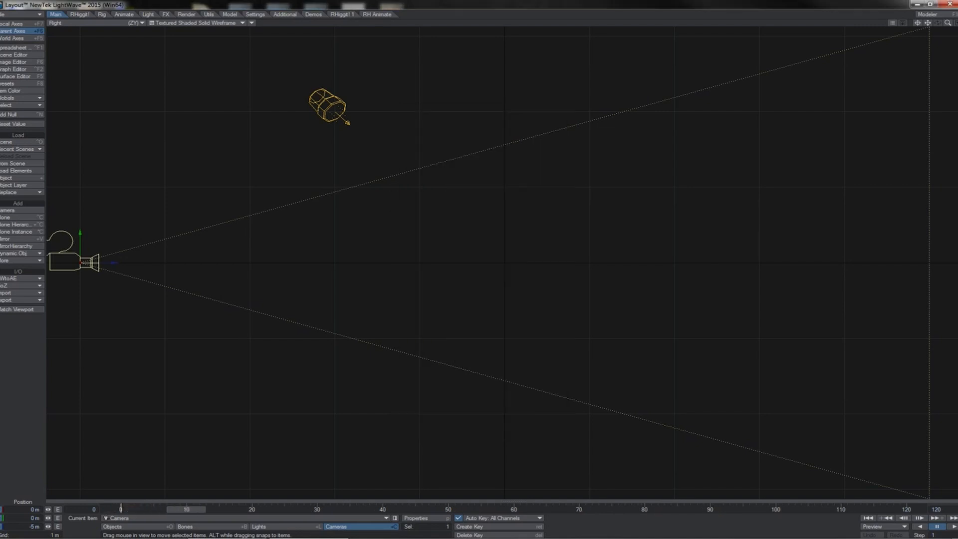
{"action": "left_click_drag", "start_coordinate": [245, 225], "coordinate": [482, 265]}
{"action": "left_click", "coordinate": [318, 508]}
{"action": "left_click_drag", "start_coordinate": [381, 314], "coordinate": [383, 313]}
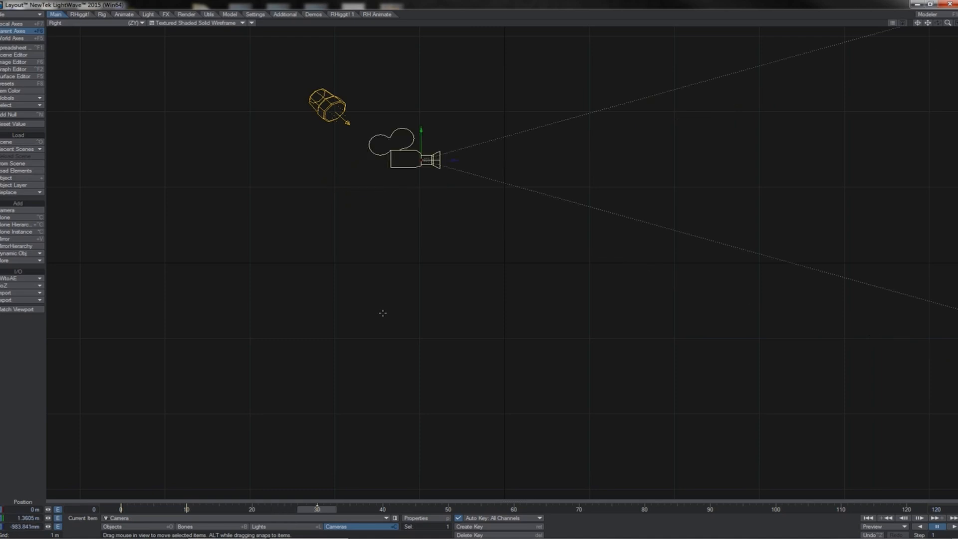
Set the scene's frame rate to 30 frames per second and close the preferences
{"action": "key", "text": "o"}
{"action": "left_click_drag", "start_coordinate": [501, 237], "coordinate": [485, 237]}
{"action": "type", "text": "30"}
{"action": "key", "text": "Tab"}
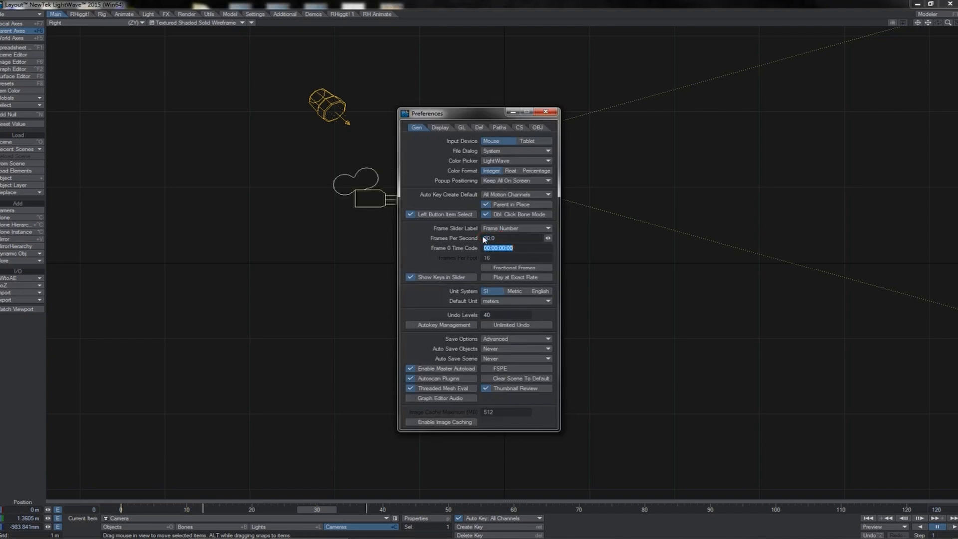
{"action": "left_click", "coordinate": [547, 112]}
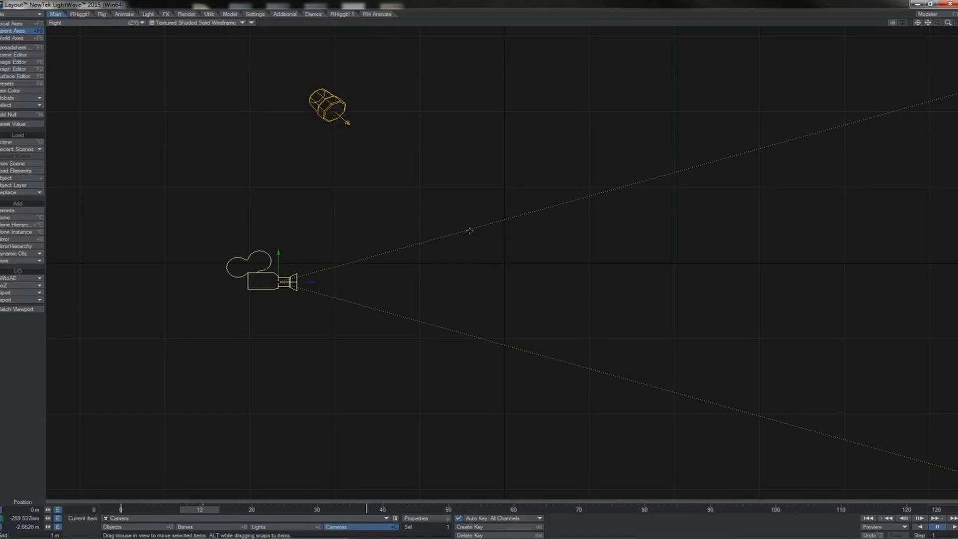
Try to keyframe moved camera positions at frames 12 and 13
{"action": "left_click_drag", "start_coordinate": [429, 224], "coordinate": [508, 145]}
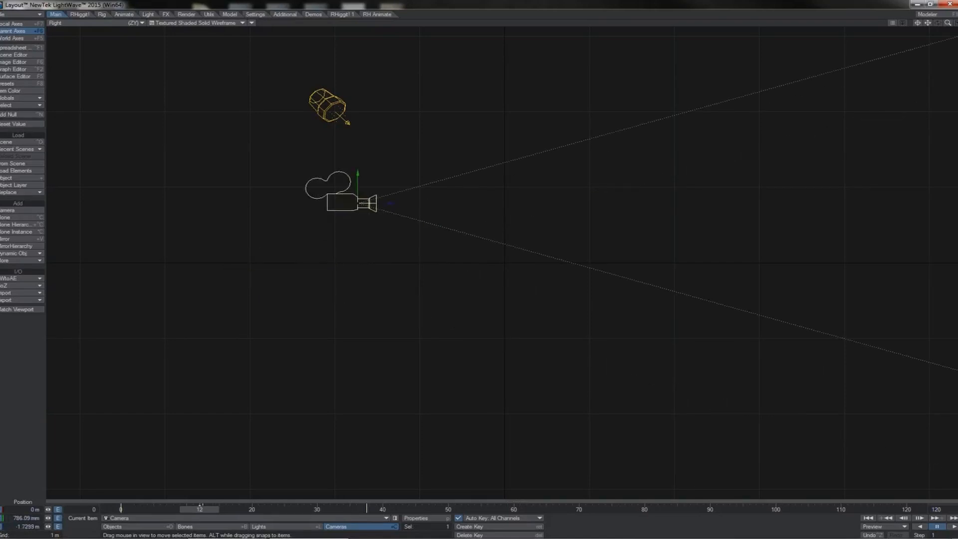
{"action": "key", "text": "Return"}
{"action": "key", "text": "Return"}
{"action": "key", "text": "Right"}
{"action": "left_click_drag", "start_coordinate": [429, 224], "coordinate": [487, 159]}
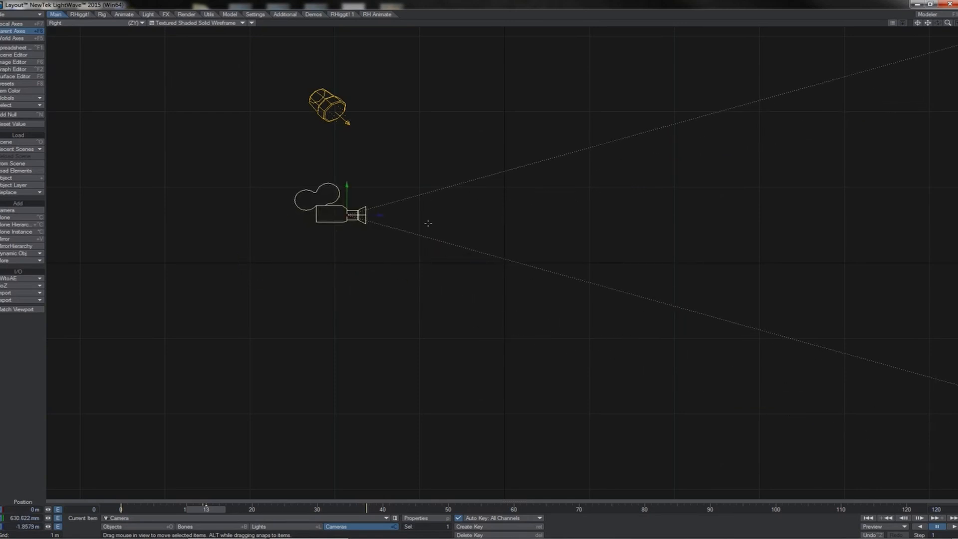
{"action": "key", "text": "Return"}
{"action": "key", "text": "Return"}
Try to delete the camera's motion key at frame 13
{"action": "key", "text": "Left"}
{"action": "key", "text": "Right"}
{"action": "key", "text": "Delete"}
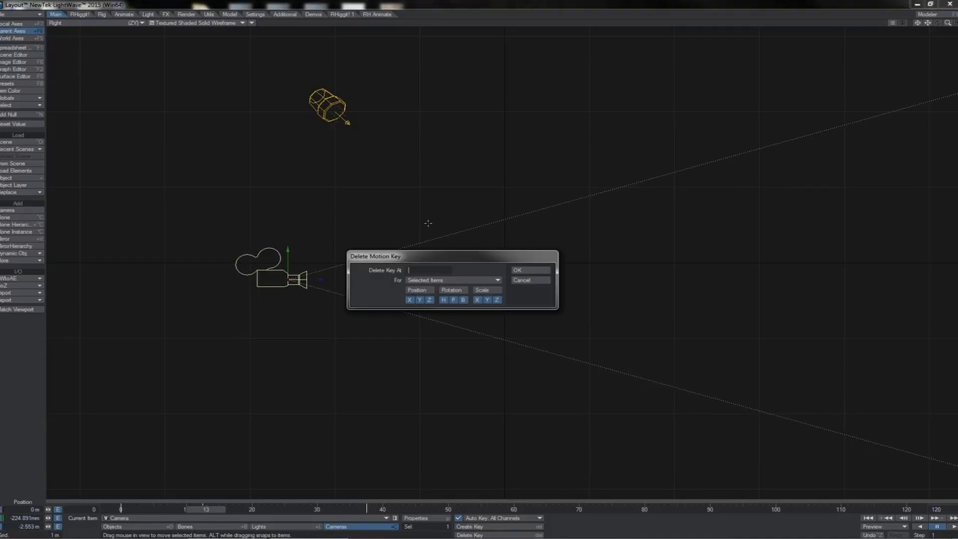
{"action": "left_click", "coordinate": [522, 274]}
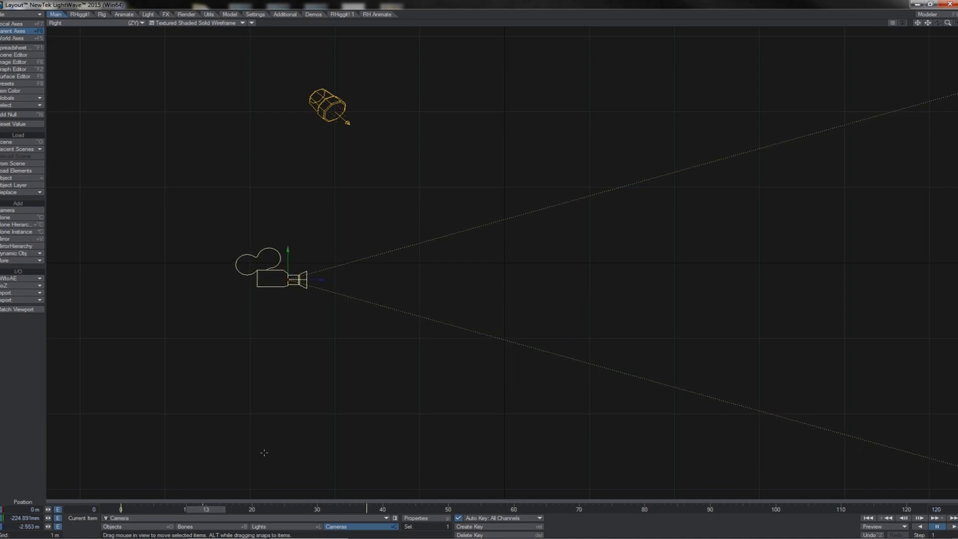
Open the Graph Editor and select the second and third Camera Position X keys to check their frame numbers
{"action": "key", "text": "ctrl+F2"}
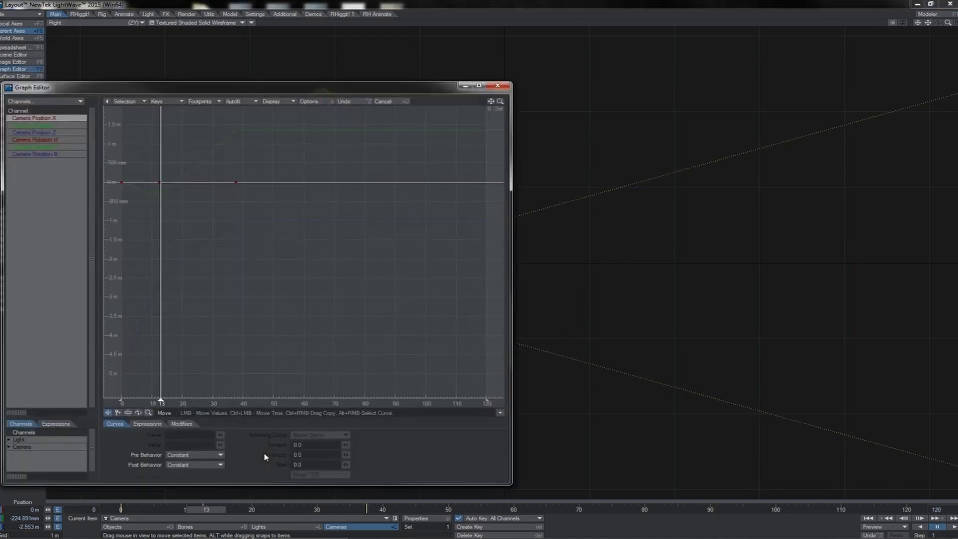
{"action": "left_click_drag", "start_coordinate": [171, 156], "coordinate": [149, 214]}
{"action": "left_click_drag", "start_coordinate": [208, 161], "coordinate": [247, 199]}
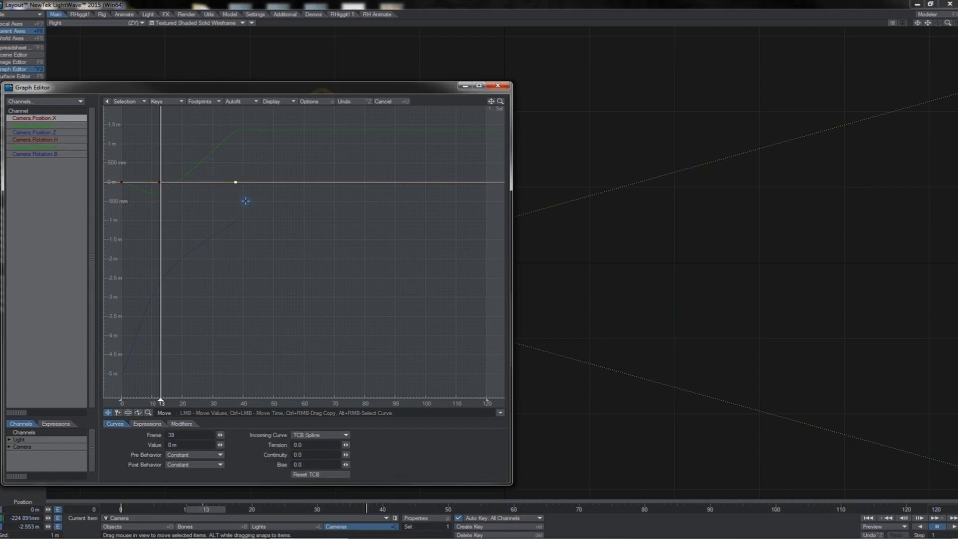
{"action": "left_click_drag", "start_coordinate": [168, 165], "coordinate": [153, 215]}
{"action": "left_click_drag", "start_coordinate": [227, 166], "coordinate": [265, 222]}
Enable Fractional Frames in the preferences and close them
{"action": "key", "text": "o"}
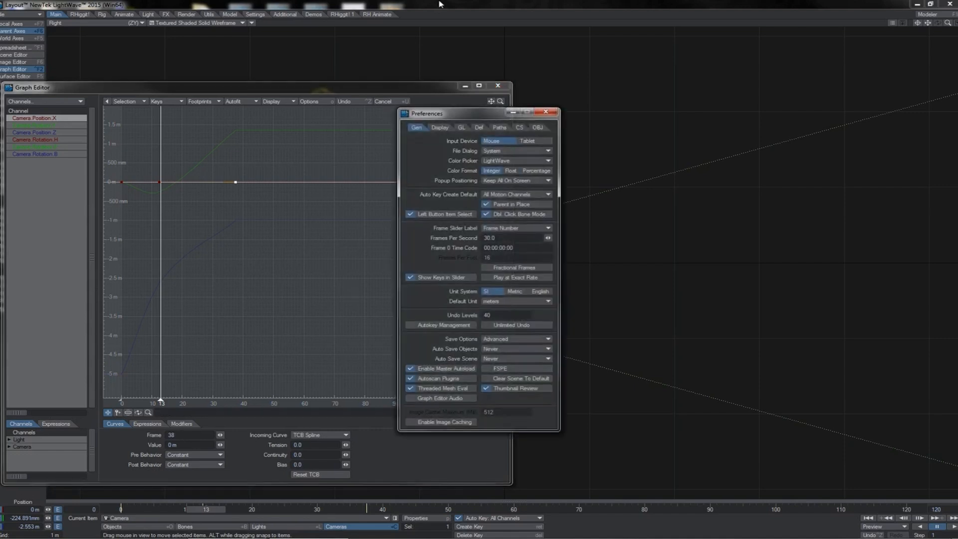
{"action": "left_click", "coordinate": [497, 268]}
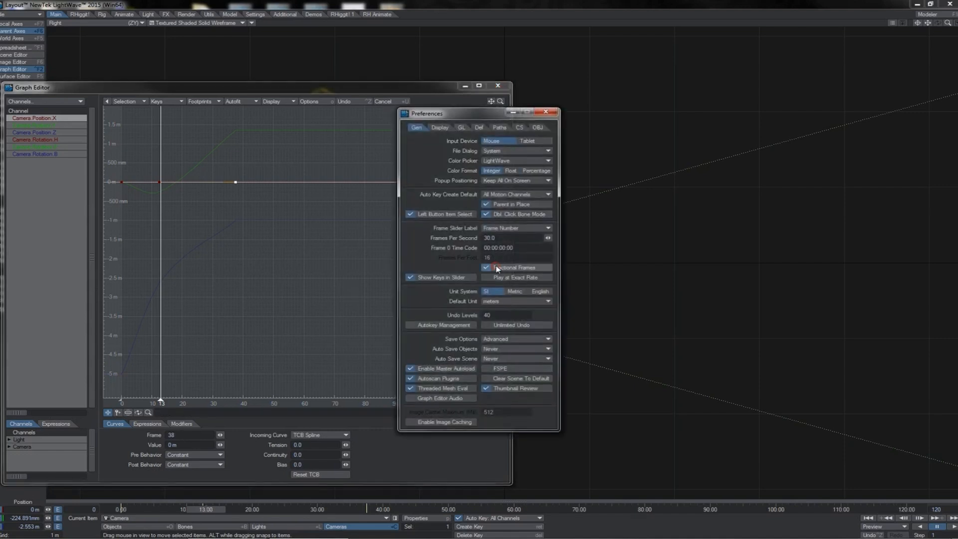
{"action": "left_click", "coordinate": [546, 113]}
Check the fractional frame numbers of the second and third Camera Position X keys, and close the Graph Editor
{"action": "right_click_drag", "start_coordinate": [181, 168], "coordinate": [143, 210]}
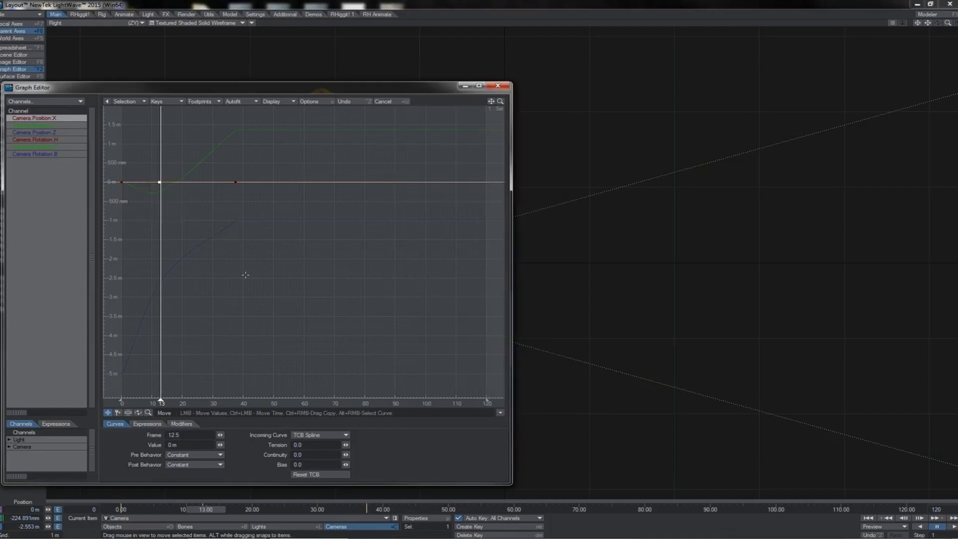
{"action": "right_click_drag", "start_coordinate": [261, 170], "coordinate": [230, 207]}
{"action": "left_click", "coordinate": [498, 86]}
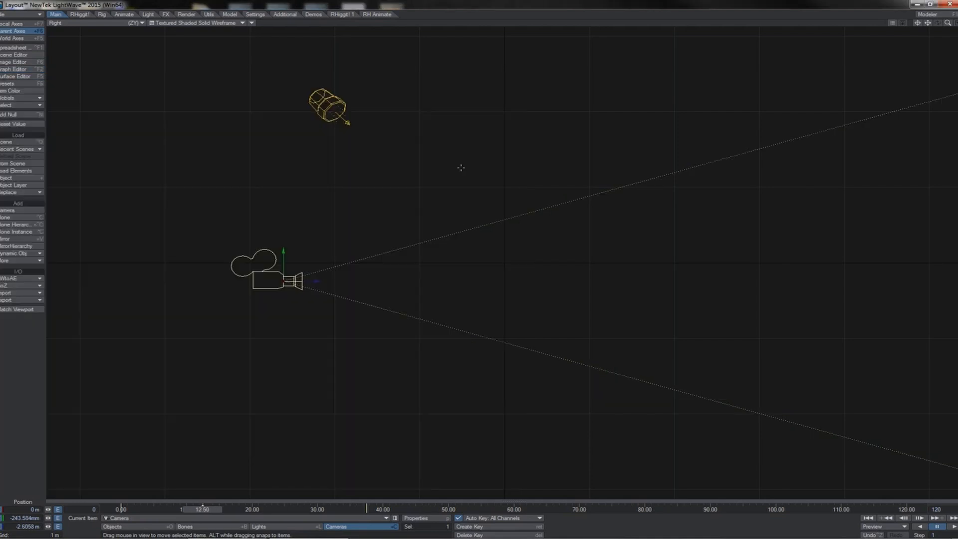
Go to the camera's key at frame 12.5 and move the camera to about Y 422 mm, Z -1.98 m
{"action": "key", "text": "shift+Right"}
{"action": "key", "text": "shift+Left"}
{"action": "key", "text": "shift+Right"}
{"action": "key", "text": "shift+Left"}
{"action": "key", "text": "shift+Right"}
{"action": "key", "text": "shift+Left"}
{"action": "left_click_drag", "start_coordinate": [447, 192], "coordinate": [501, 142]}
Step back and forth through the frames around 12.5 to check the camera's movement
{"action": "key", "text": "Right"}
{"action": "key", "text": "Left"}
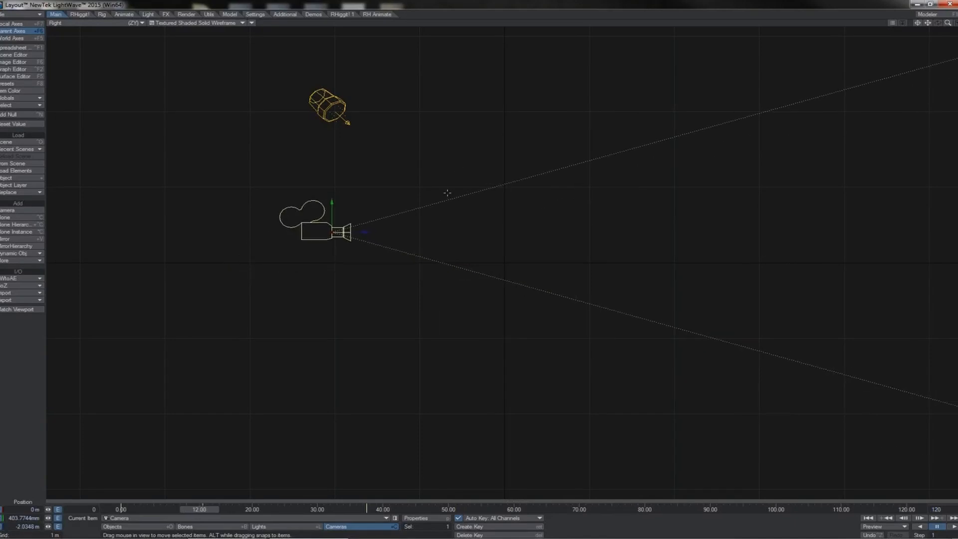
{"action": "key", "text": "Right"}
{"action": "key", "text": "Left"}
{"action": "key", "text": "Right"}
{"action": "key", "text": "Left"}
{"action": "key", "text": "Right"}
{"action": "key", "text": "Left"}
{"action": "key", "text": "Right"}
{"action": "key", "text": "Left"}
{"action": "key", "text": "Right"}
{"action": "key", "text": "Left"}
{"action": "key", "text": "Right"}
{"action": "key", "text": "Left"}
{"action": "key", "text": "Right"}
{"action": "key", "text": "Left"}
{"action": "key", "text": "Right"}
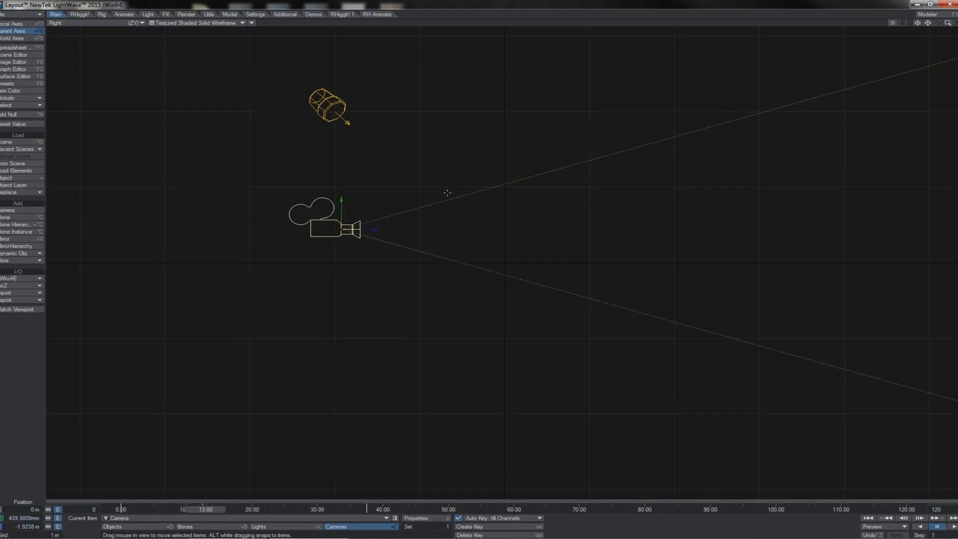
{"action": "key", "text": "Left"}
{"action": "key", "text": "Right"}
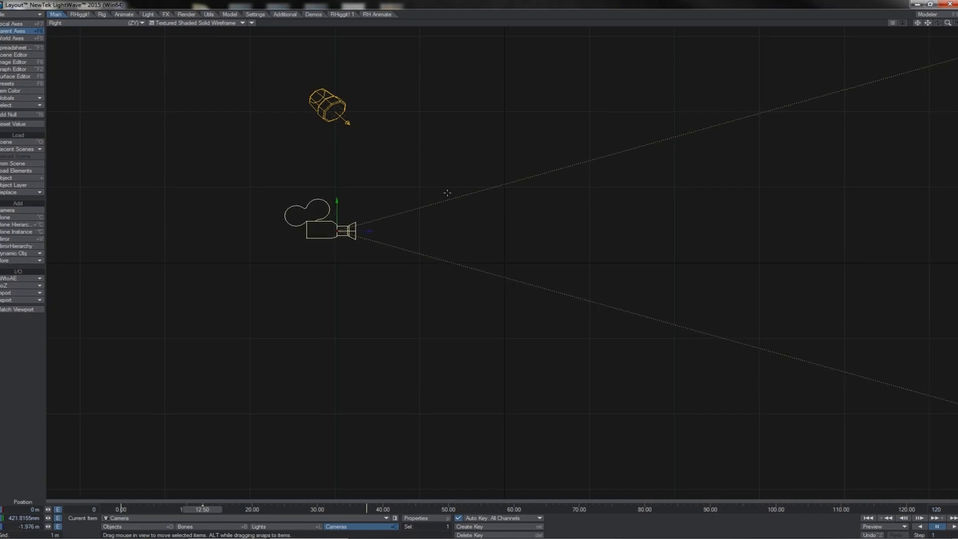
Jump between the camera's keyframes at frames 0, 12.5 and 37.5
{"action": "left_click", "coordinate": [888, 520]}
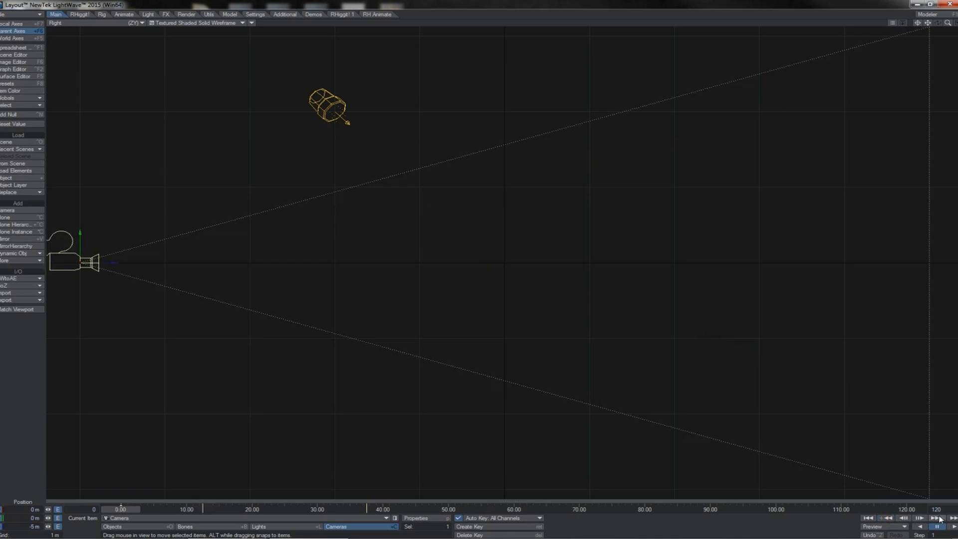
{"action": "left_click", "coordinate": [939, 519]}
{"action": "left_click", "coordinate": [939, 519]}
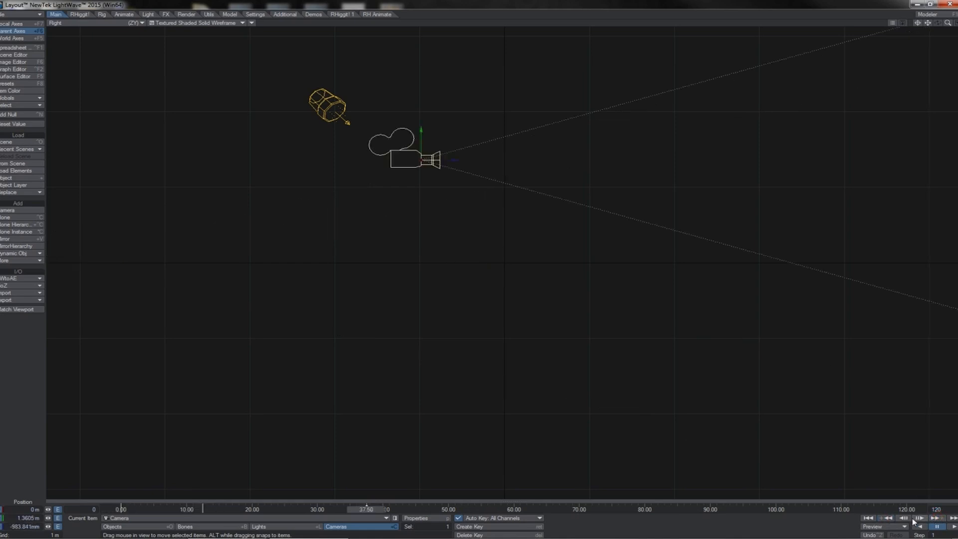
{"action": "left_click", "coordinate": [890, 520]}
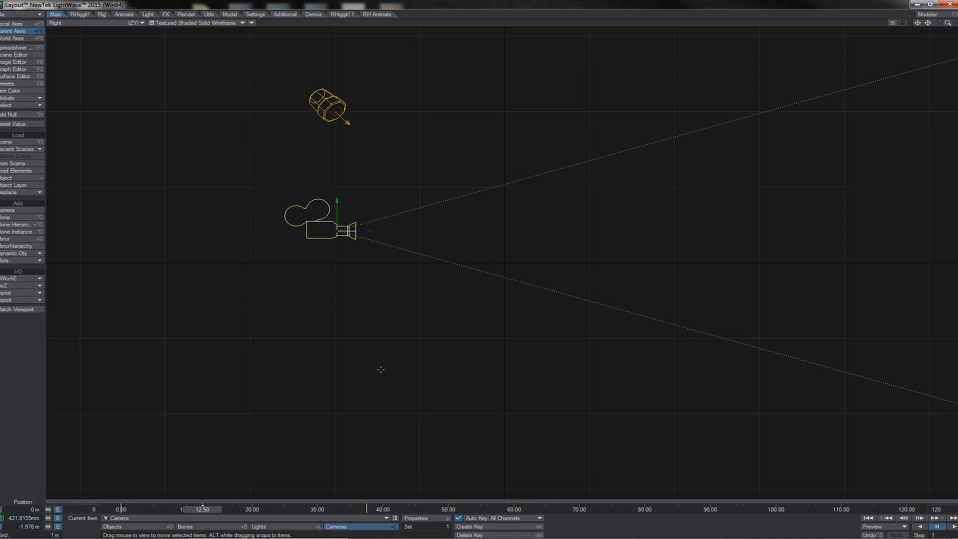
Scrub to frame 12.54 and keyframe the camera there at about Y 661 mm, Z -1.67 m
{"action": "left_click", "coordinate": [203, 509]}
{"action": "left_click_drag", "start_coordinate": [202, 509], "coordinate": [202, 510]}
{"action": "left_click_drag", "start_coordinate": [348, 337], "coordinate": [481, 266]}
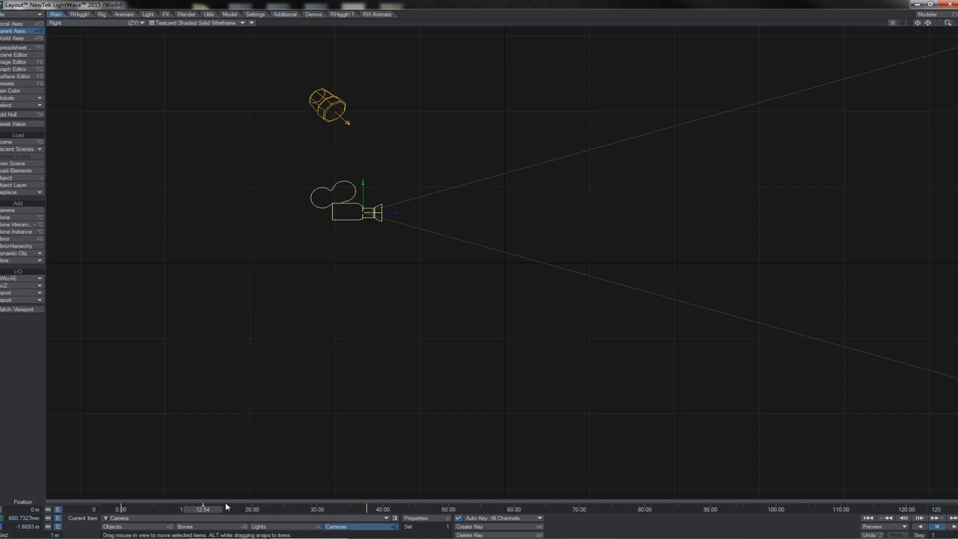
Disable Fractional Frames in the preferences and close them
{"action": "key", "text": "o"}
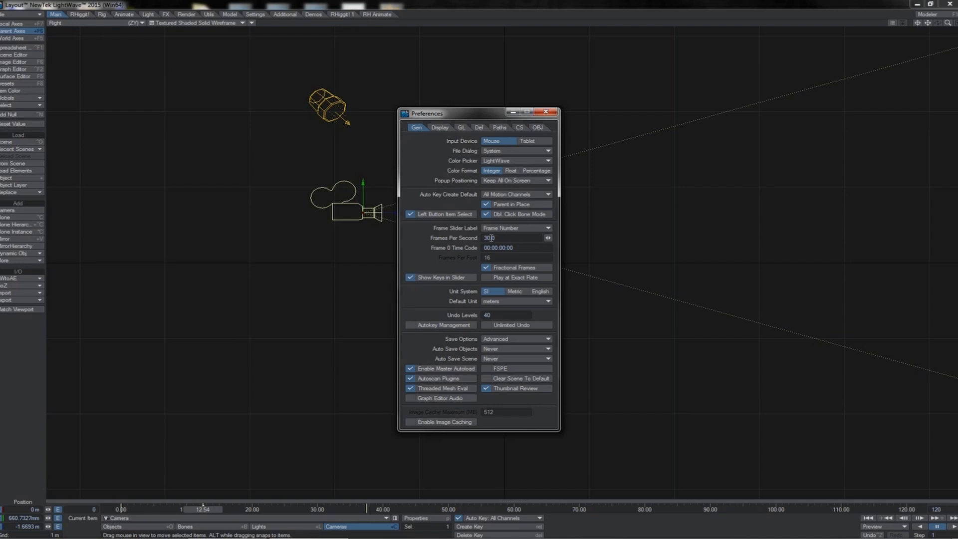
{"action": "left_click", "coordinate": [490, 267]}
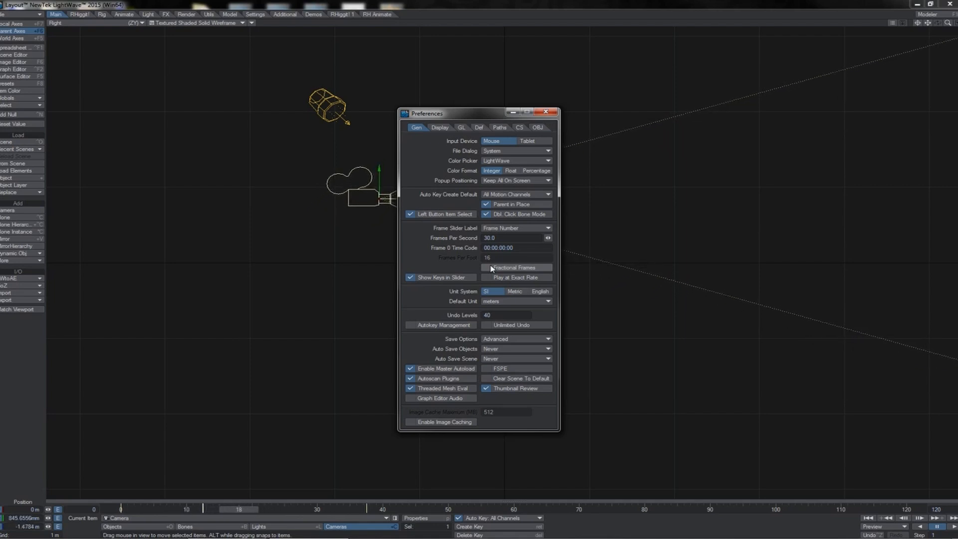
{"action": "key", "text": "o"}
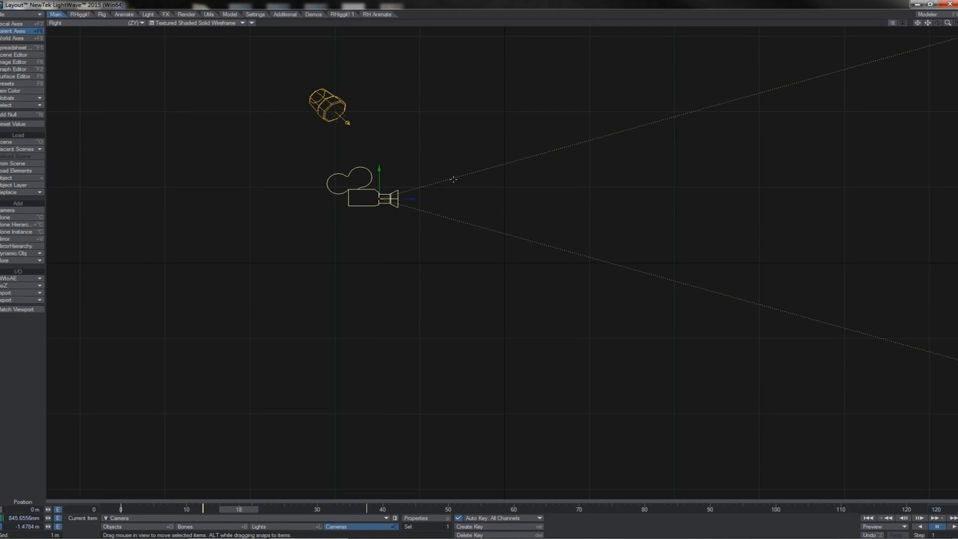
Cycle the viewport through the Perspective, Back, Right and Top views to compare them
{"action": "key", "text": "4"}
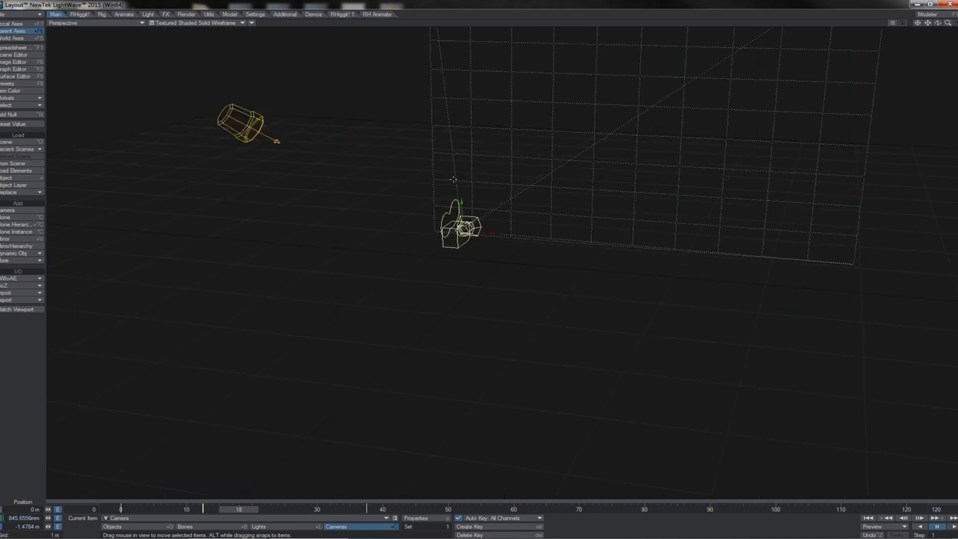
{"action": "key", "text": "1"}
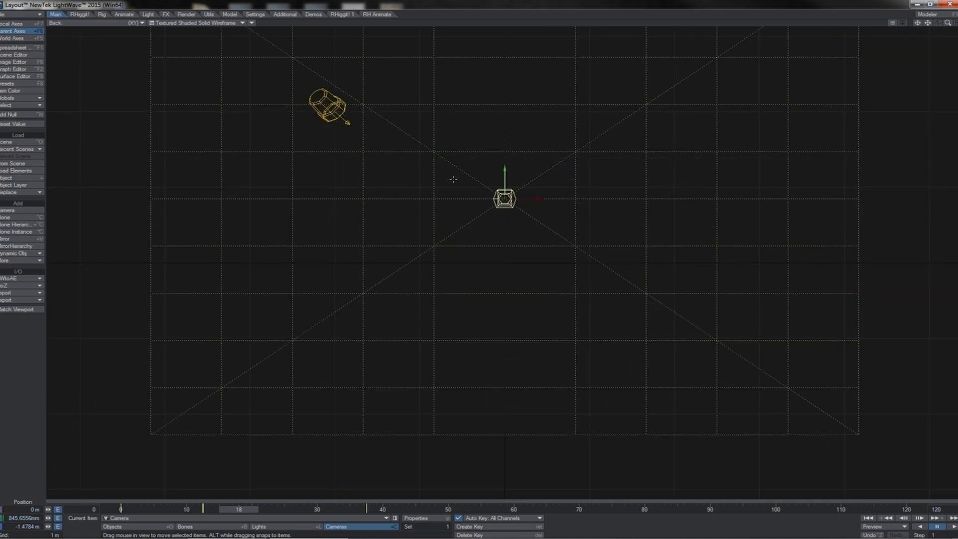
{"action": "key", "text": "3"}
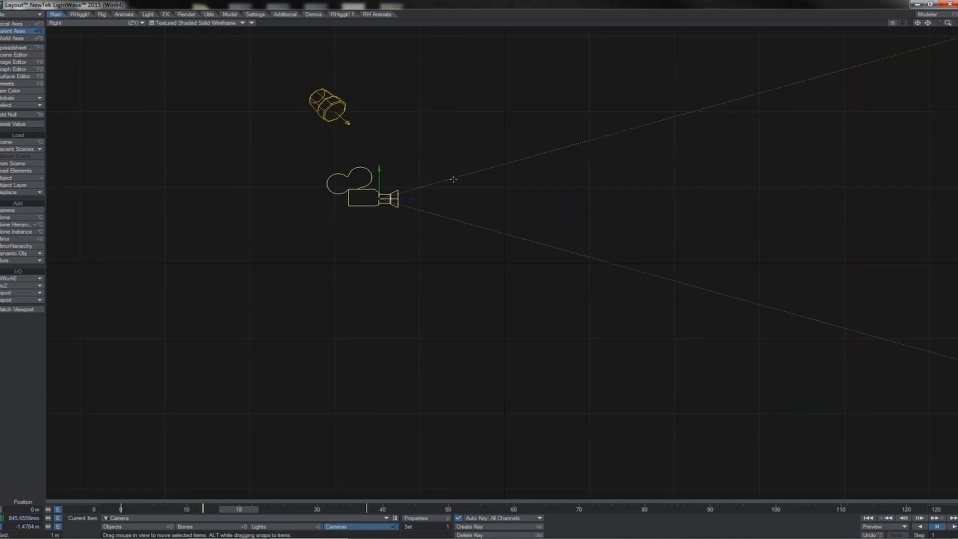
{"action": "left_click", "coordinate": [134, 23]}
{"action": "left_click", "coordinate": [451, 196]}
{"action": "key", "text": "2"}
{"action": "key", "text": "4"}
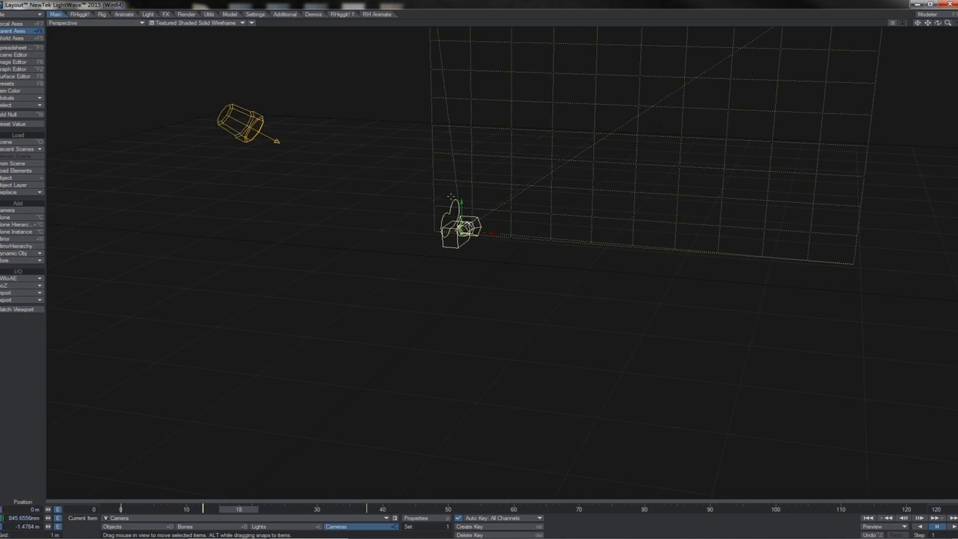
{"action": "key", "text": "1"}
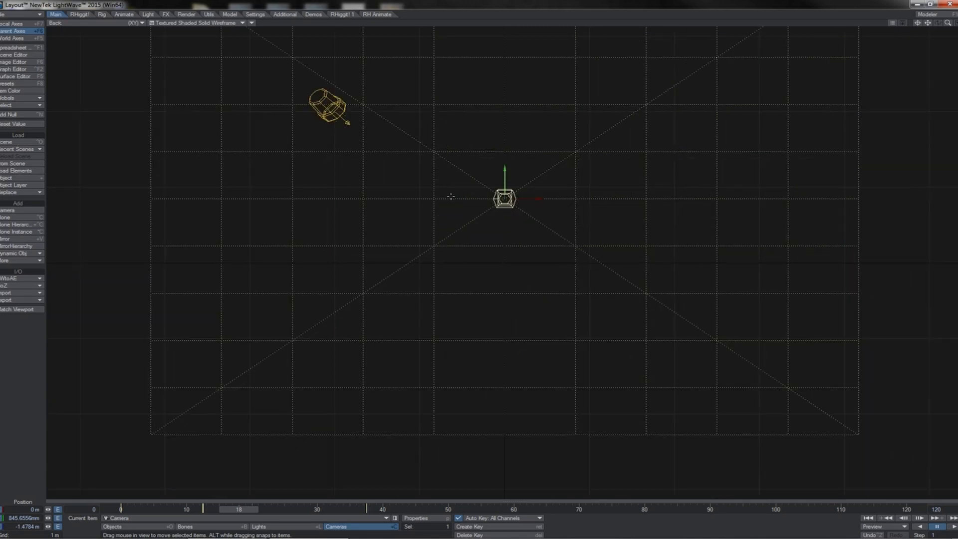
{"action": "key", "text": "3"}
{"action": "key", "text": "4"}
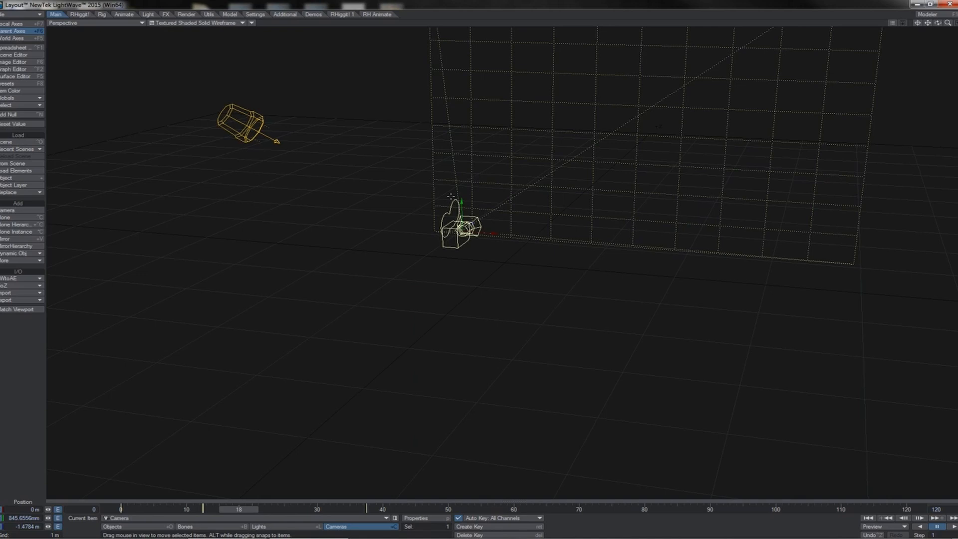
Open the Graph Editor for the camera and toggle Fractional Frames back on
{"action": "key", "text": "F2"}
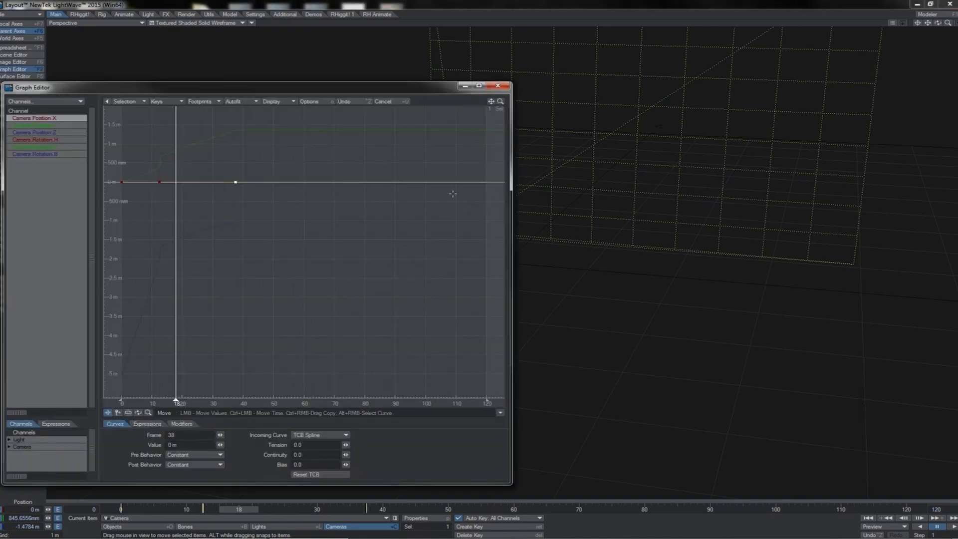
{"action": "left_click", "coordinate": [410, 5]}
{"action": "left_click", "coordinate": [374, 91]}
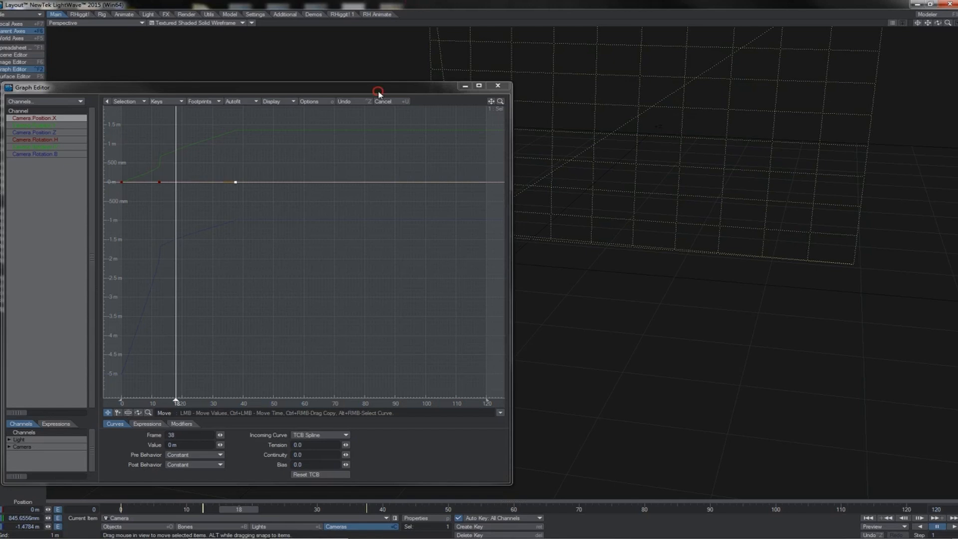
{"action": "left_click", "coordinate": [373, 90]}
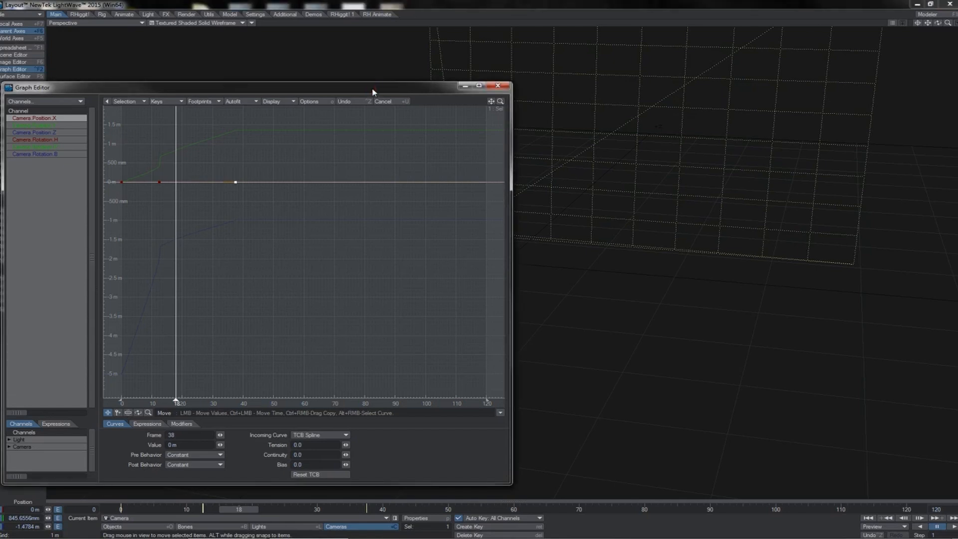
{"action": "key", "text": "shift+f"}
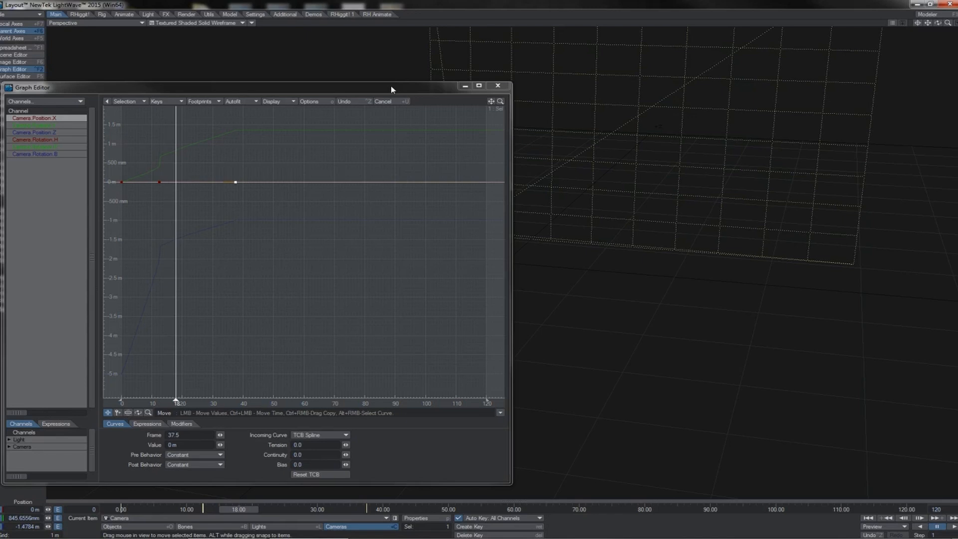
Switch the viewport to the Right view and scrub the timeline to frame 18.27
{"action": "double_click", "coordinate": [587, 7]}
{"action": "key", "text": "3"}
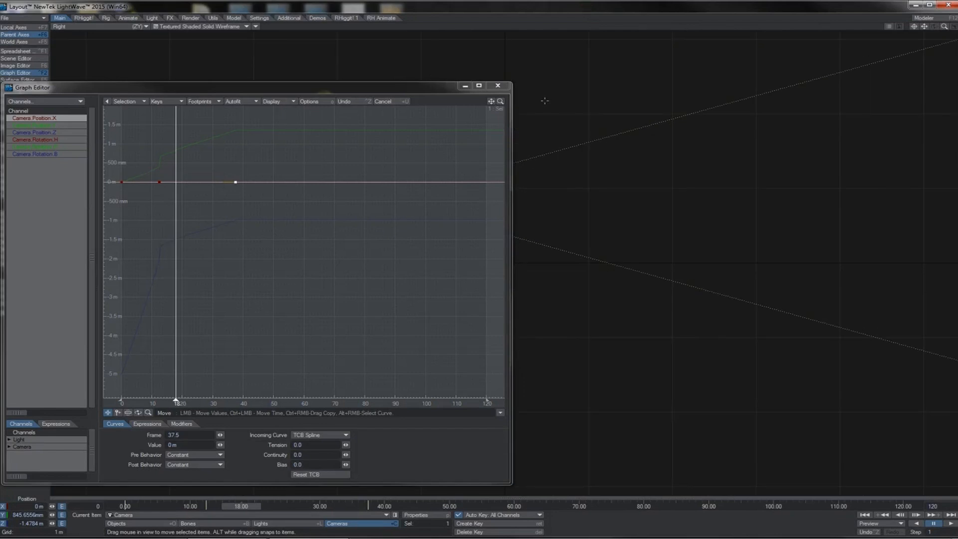
{"action": "left_click_drag", "start_coordinate": [240, 507], "coordinate": [244, 507]}
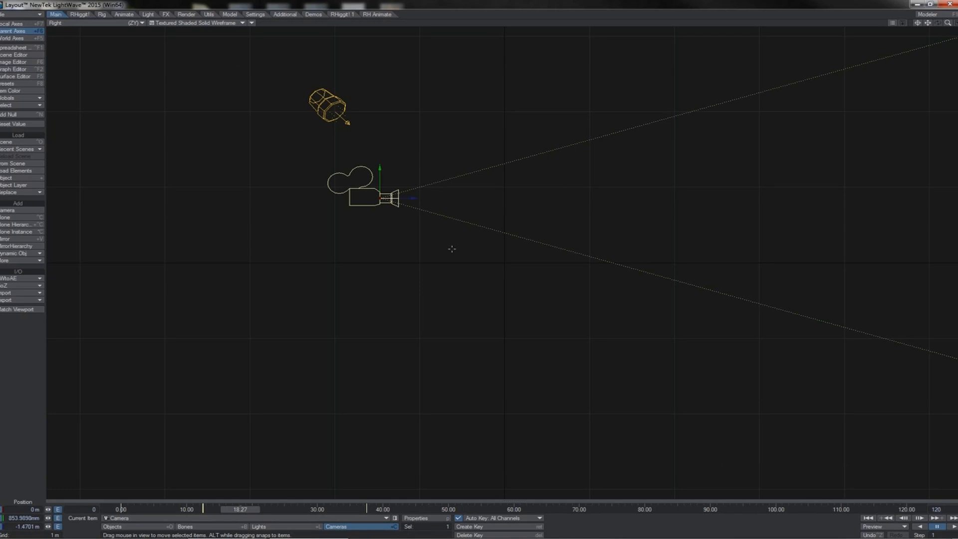